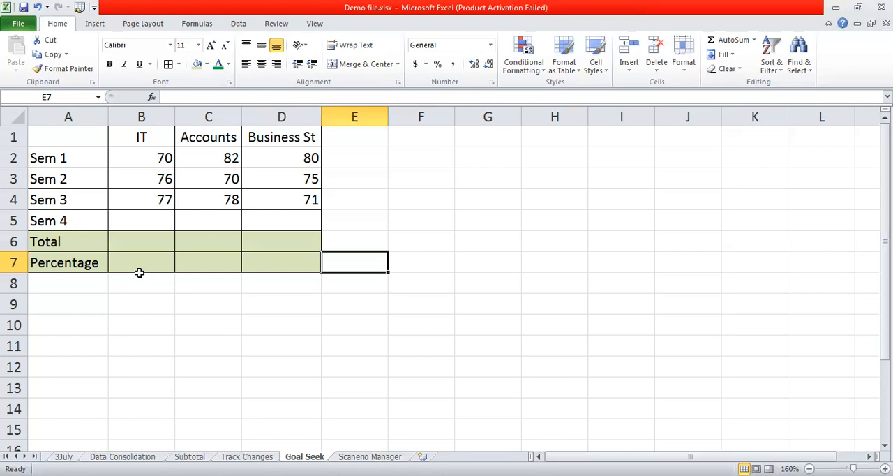
Enter =SUM(B2:B5) in B6 to total the four IT semester marks
{"action": "left_click", "coordinate": [152, 261]}
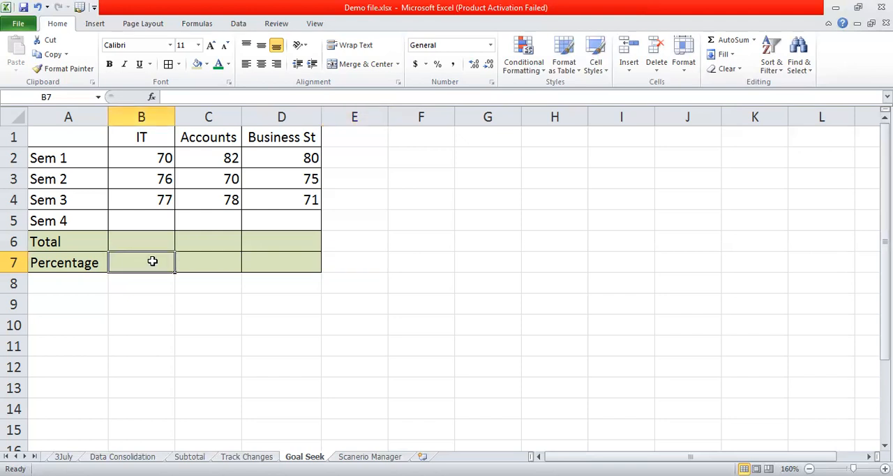
{"action": "left_click", "coordinate": [159, 235]}
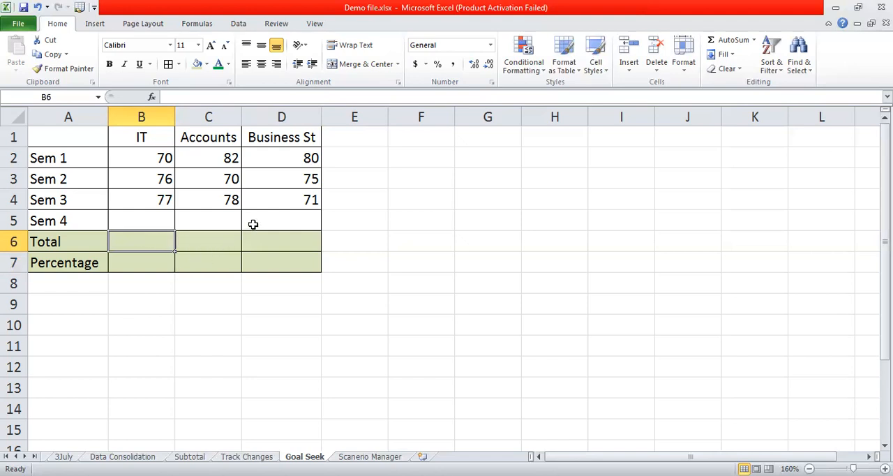
{"action": "left_click", "coordinate": [200, 97]}
{"action": "type", "text": "="}
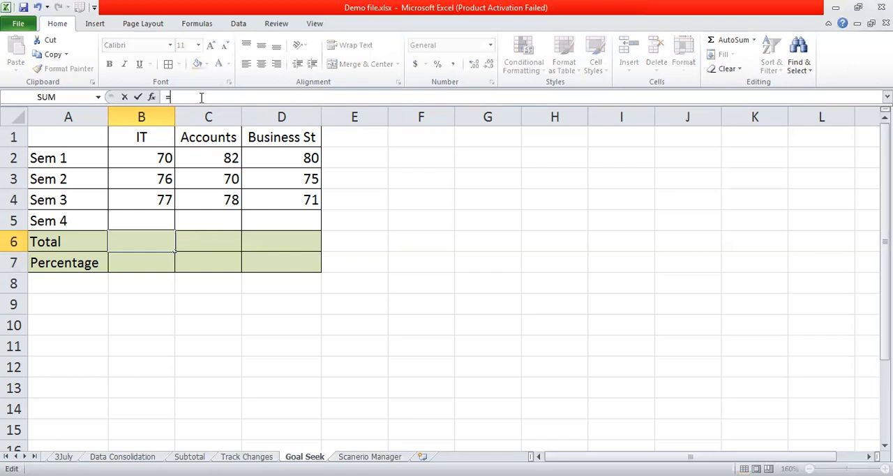
{"action": "type", "text": "sum"}
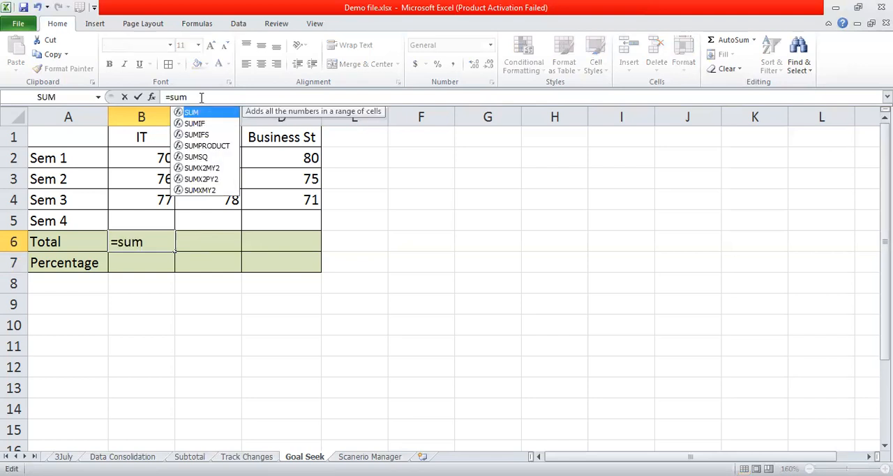
{"action": "type", "text": "("}
{"action": "left_click_drag", "start_coordinate": [140, 159], "coordinate": [147, 220]}
{"action": "type", "text": ")"}
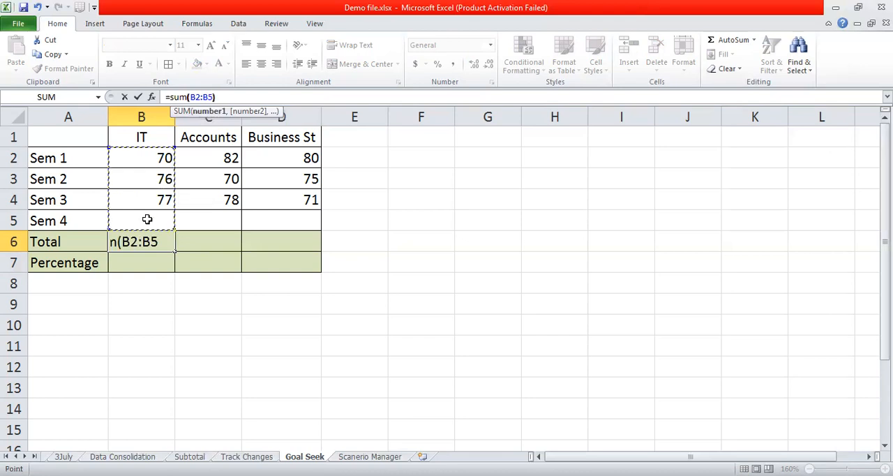
{"action": "key", "text": "Return"}
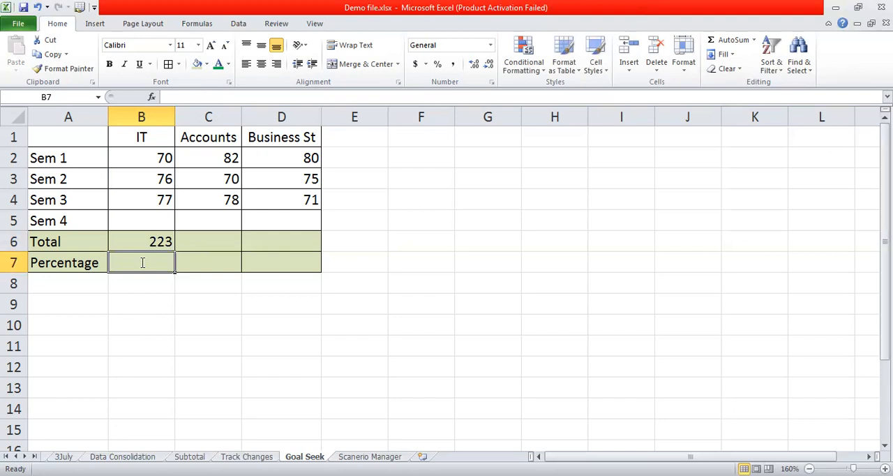
Calculate the IT percentage in B7 with the formula =B6/4
{"action": "type", "text": "="}
{"action": "left_click", "coordinate": [151, 241]}
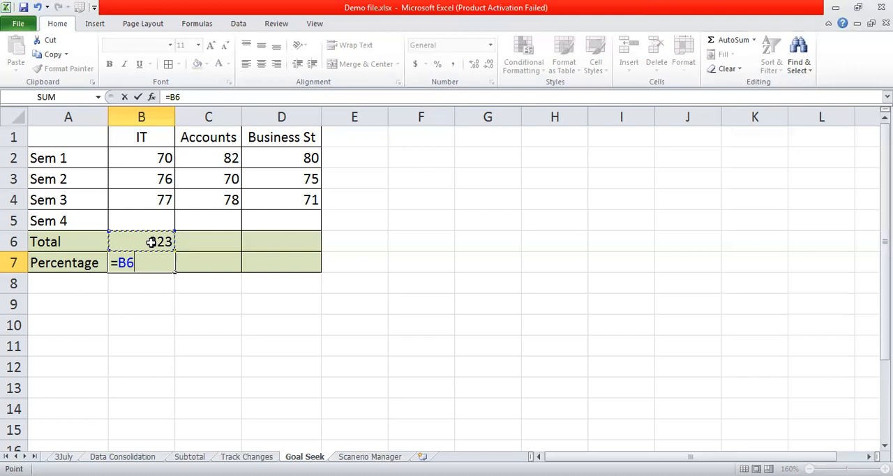
{"action": "type", "text": "/4"}
{"action": "key", "text": "Return"}
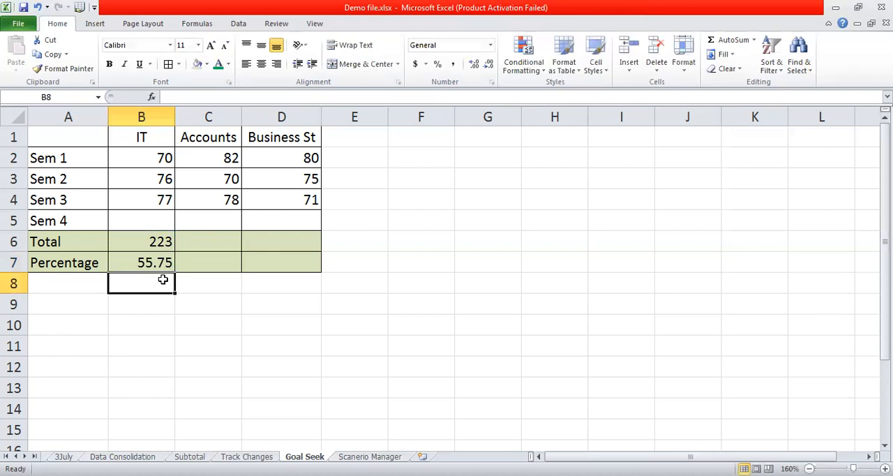
Fill the IT total and percentage formulas from B6:B7 across the Accounts and Business St columns
{"action": "left_click_drag", "start_coordinate": [154, 244], "coordinate": [294, 270]}
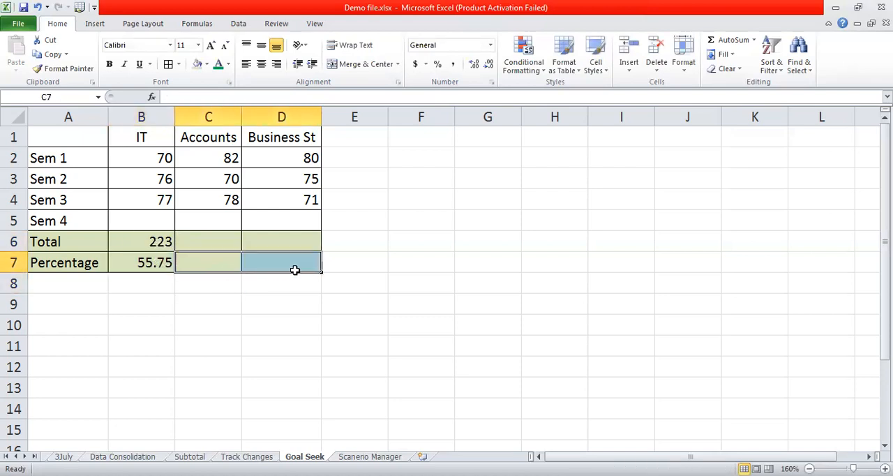
{"action": "left_click_drag", "start_coordinate": [152, 252], "coordinate": [315, 269]}
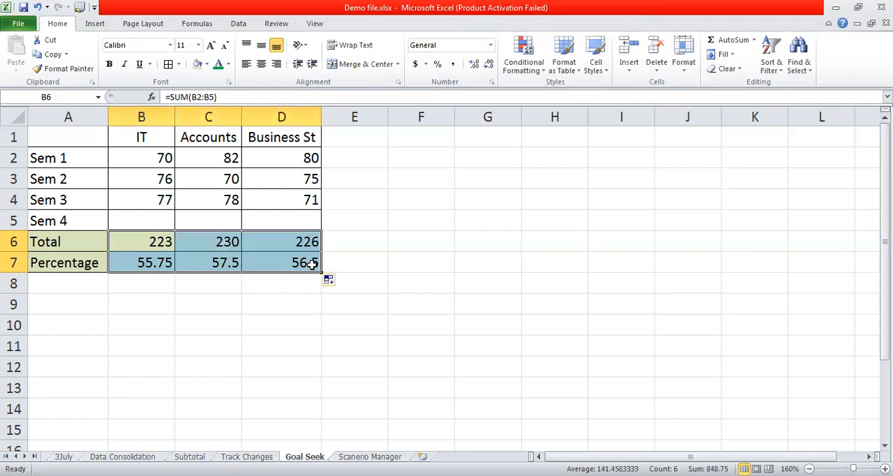
{"action": "left_click", "coordinate": [406, 234]}
Start a Goal Seek with the IT percentage cell B7 as the set cell
{"action": "left_click", "coordinate": [151, 216]}
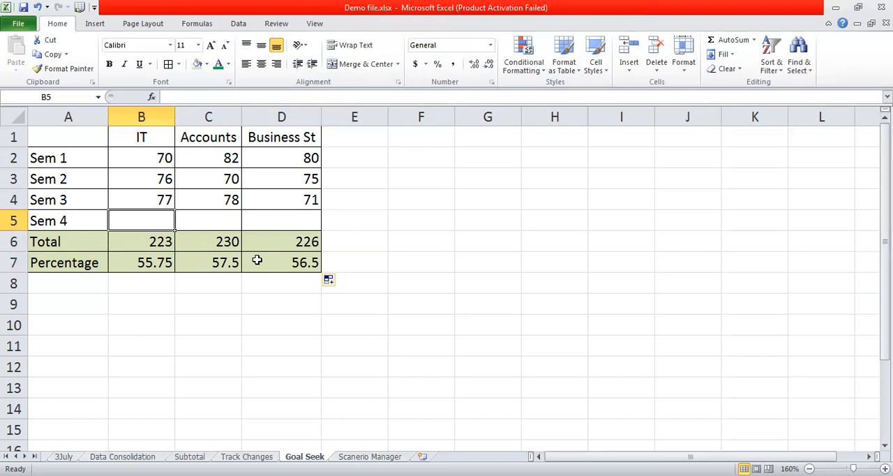
{"action": "left_click", "coordinate": [239, 25]}
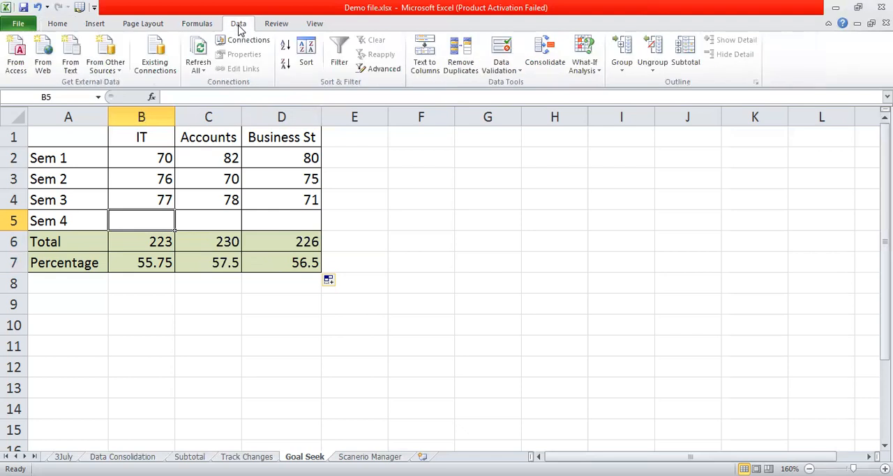
{"action": "left_click", "coordinate": [591, 73]}
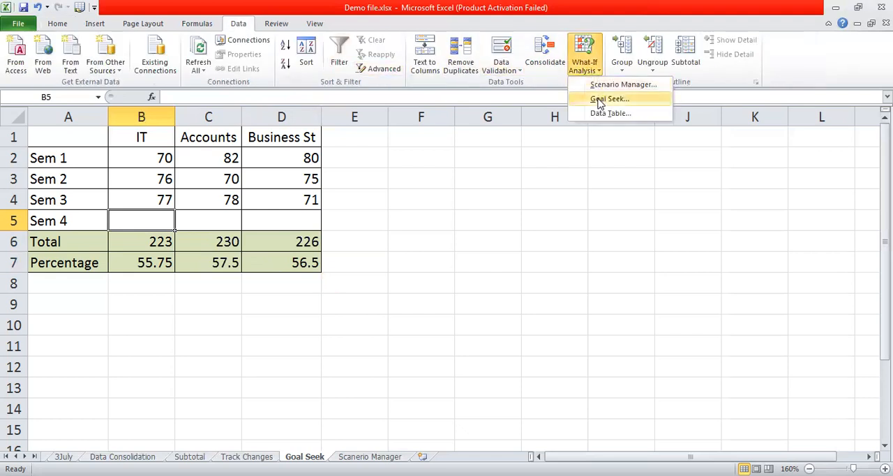
{"action": "left_click", "coordinate": [600, 99]}
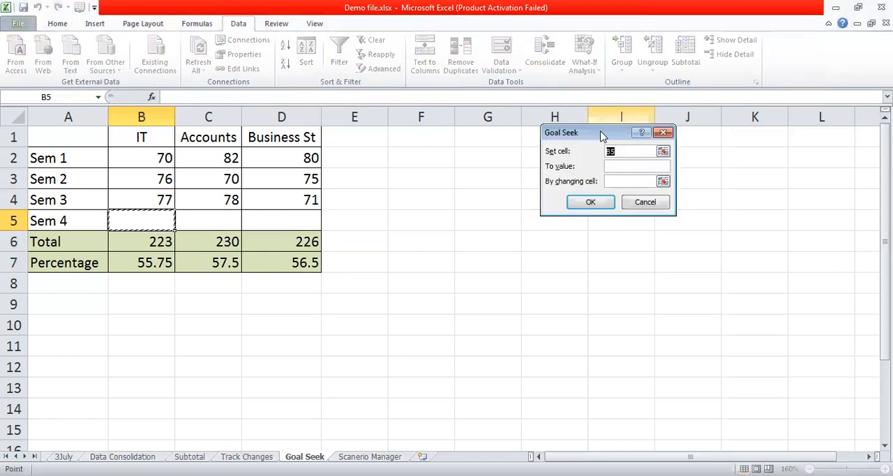
{"action": "left_click_drag", "start_coordinate": [602, 135], "coordinate": [452, 150]}
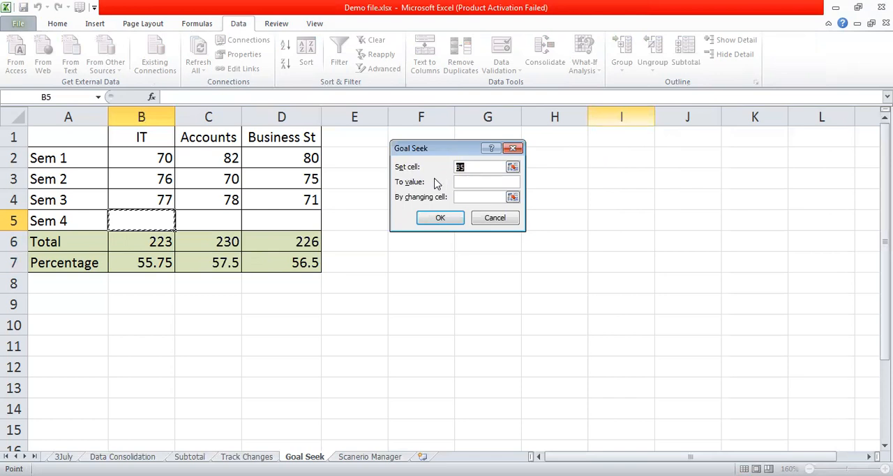
{"action": "left_click", "coordinate": [149, 263]}
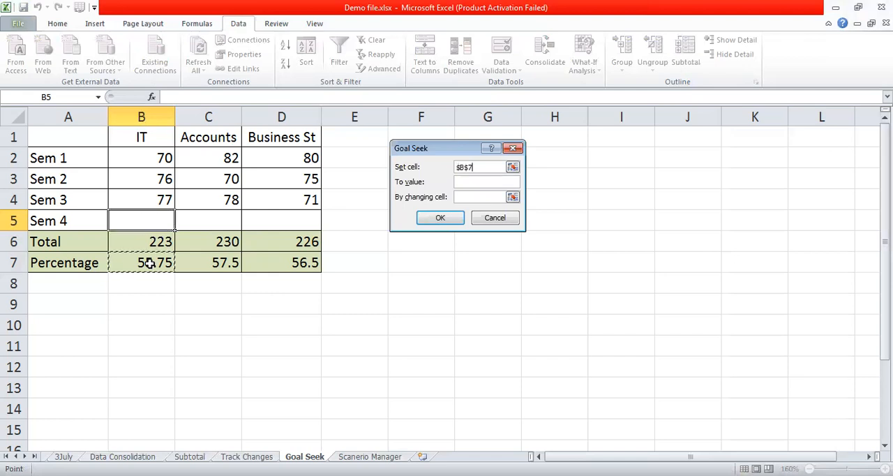
Run Goal Seek to a target value of 75 by changing the IT Sem 4 mark in B5, and accept the solution
{"action": "left_click", "coordinate": [469, 179]}
{"action": "type", "text": "75"}
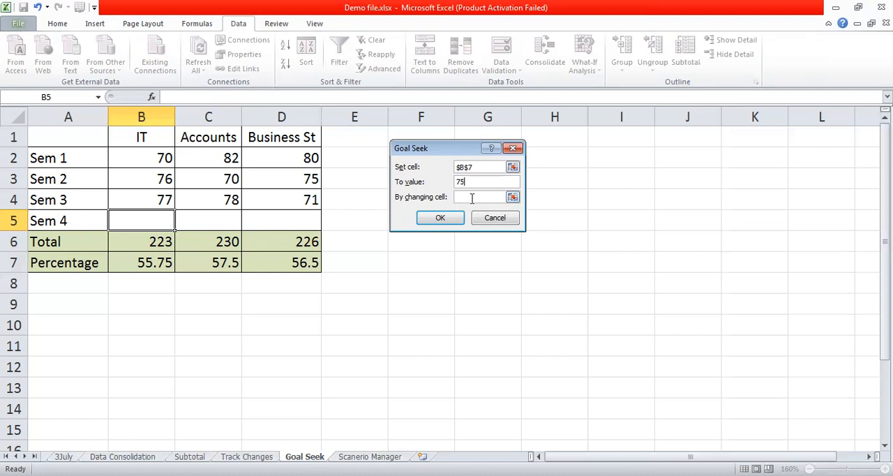
{"action": "left_click", "coordinate": [470, 196]}
{"action": "left_click", "coordinate": [155, 220]}
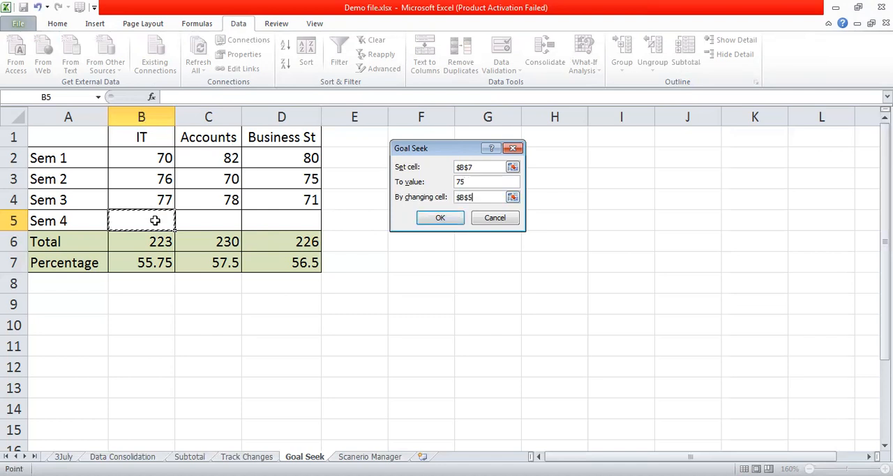
{"action": "left_click", "coordinate": [452, 220]}
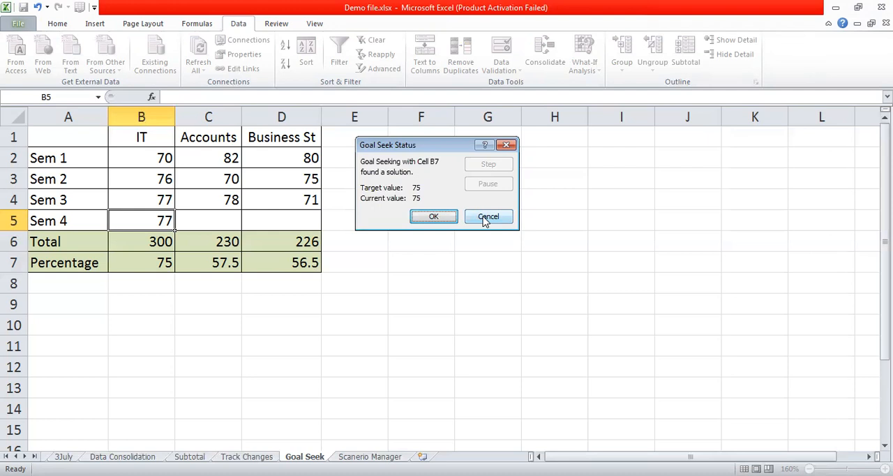
{"action": "left_click", "coordinate": [434, 216]}
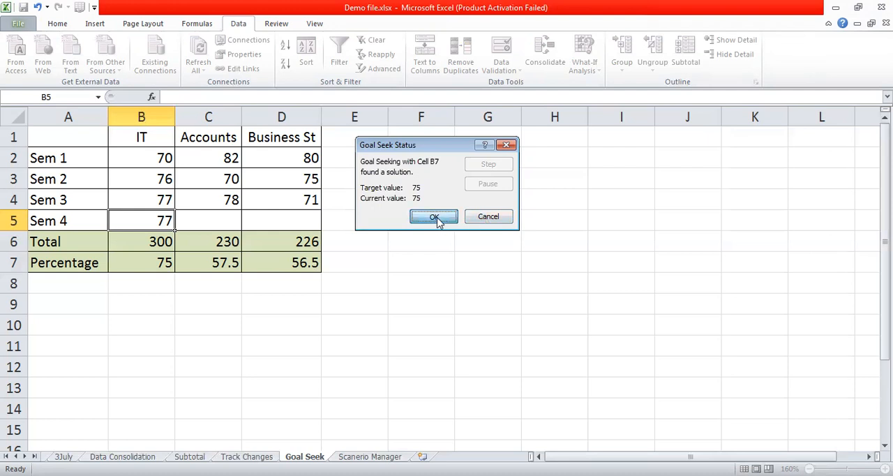
{"action": "left_click", "coordinate": [322, 298]}
{"action": "left_click", "coordinate": [167, 221]}
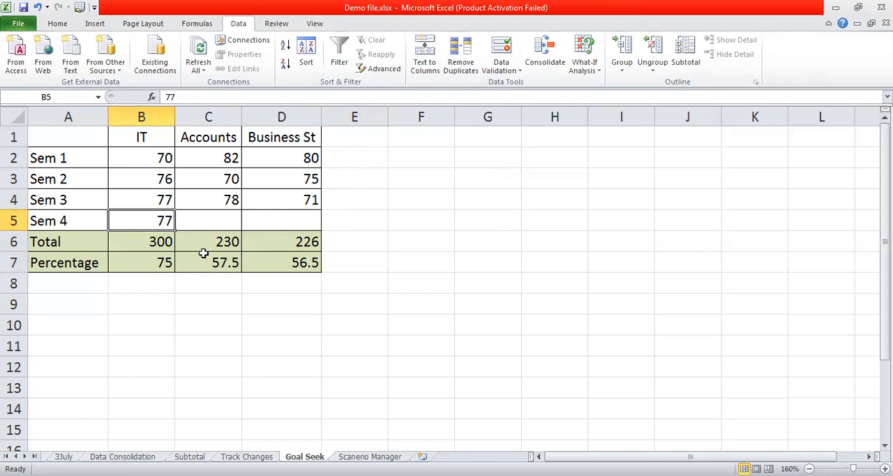
Use Goal Seek to bring the Accounts percentage in C7 to 75 by changing the Sem 4 mark in C5, and keep the solution
{"action": "left_click", "coordinate": [210, 226]}
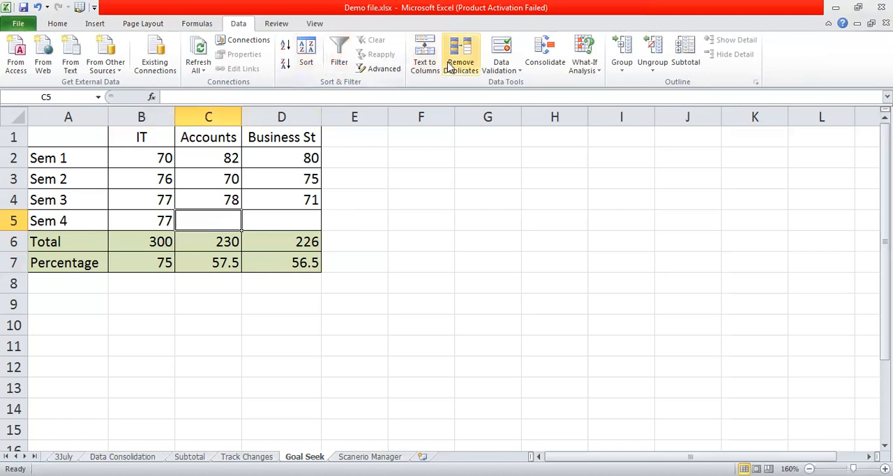
{"action": "left_click", "coordinate": [584, 68]}
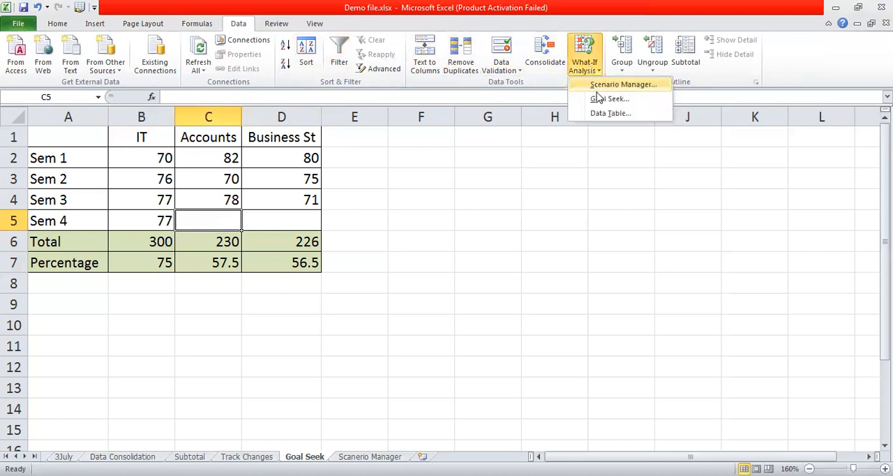
{"action": "left_click", "coordinate": [599, 101]}
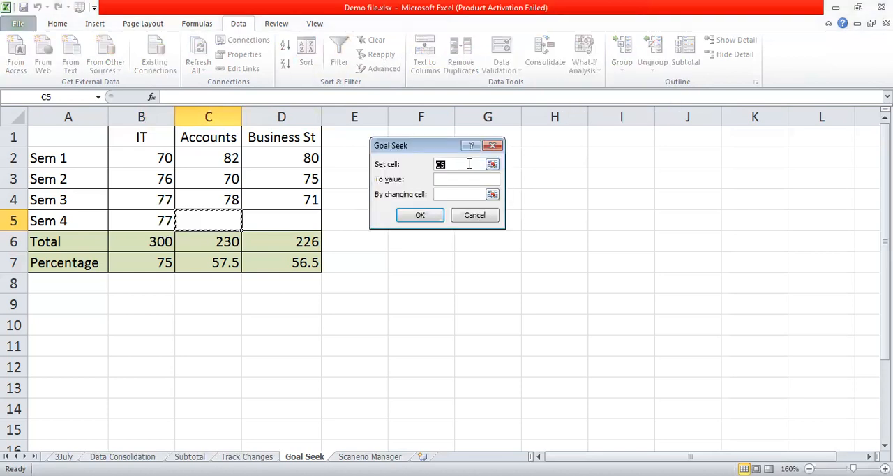
{"action": "left_click", "coordinate": [224, 262]}
{"action": "left_click", "coordinate": [442, 180]}
{"action": "type", "text": "75"}
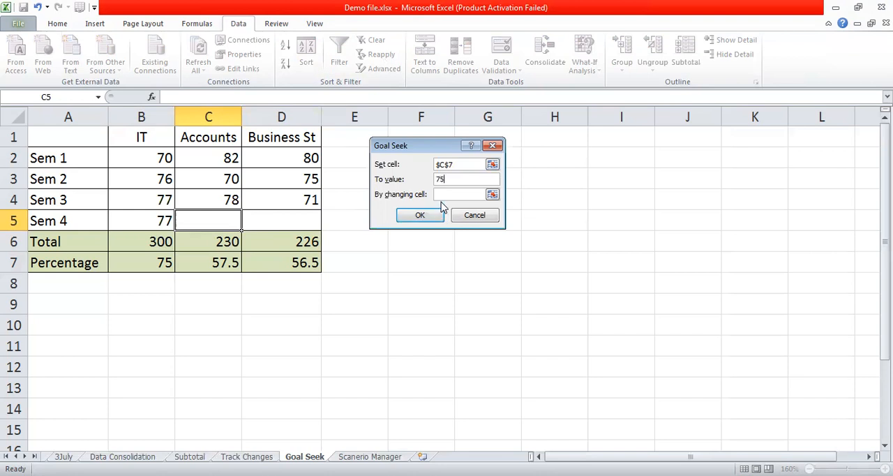
{"action": "left_click", "coordinate": [444, 194]}
{"action": "left_click", "coordinate": [211, 219]}
{"action": "left_click", "coordinate": [429, 216]}
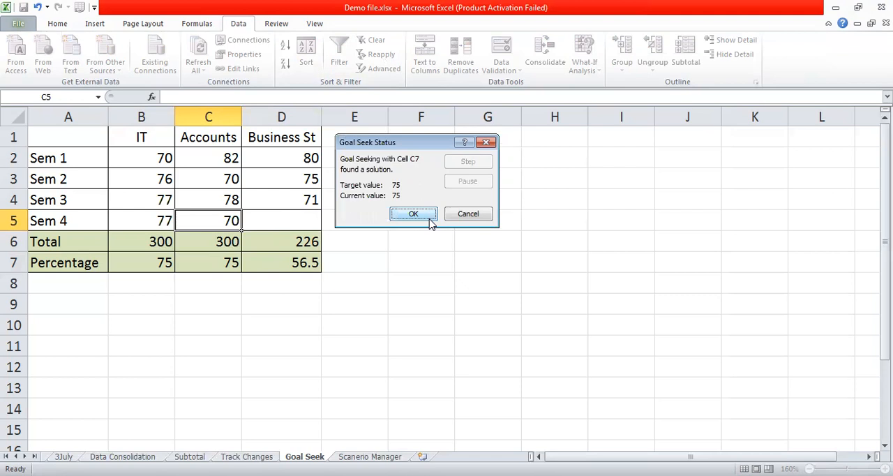
{"action": "left_click", "coordinate": [430, 222]}
Use Goal Seek to bring the Business St percentage in D7 to 75 by changing Sem 4 cell D5, and keep the solution
{"action": "left_click", "coordinate": [309, 224]}
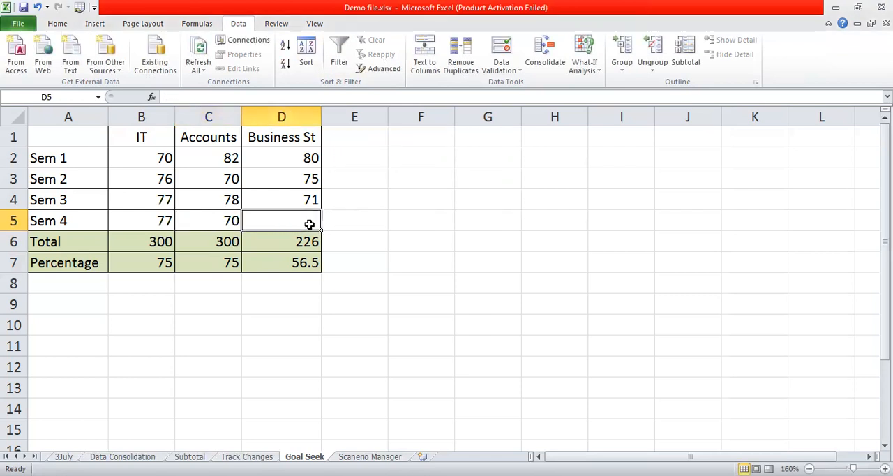
{"action": "left_click", "coordinate": [586, 65]}
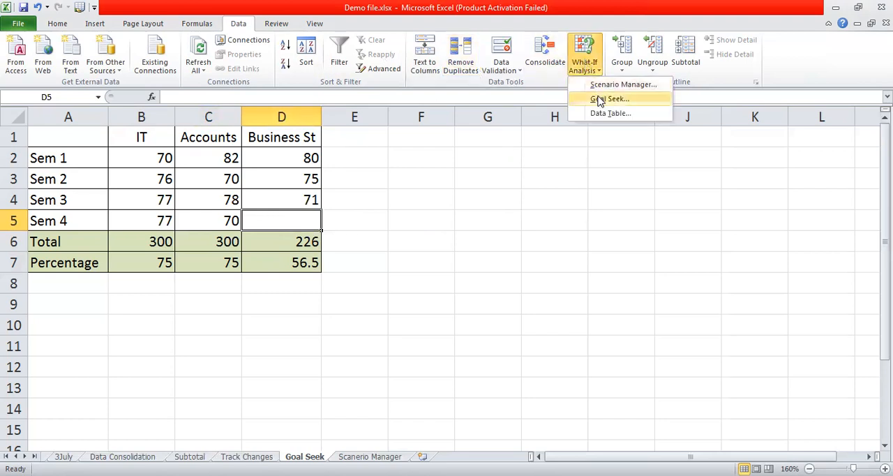
{"action": "left_click", "coordinate": [600, 100]}
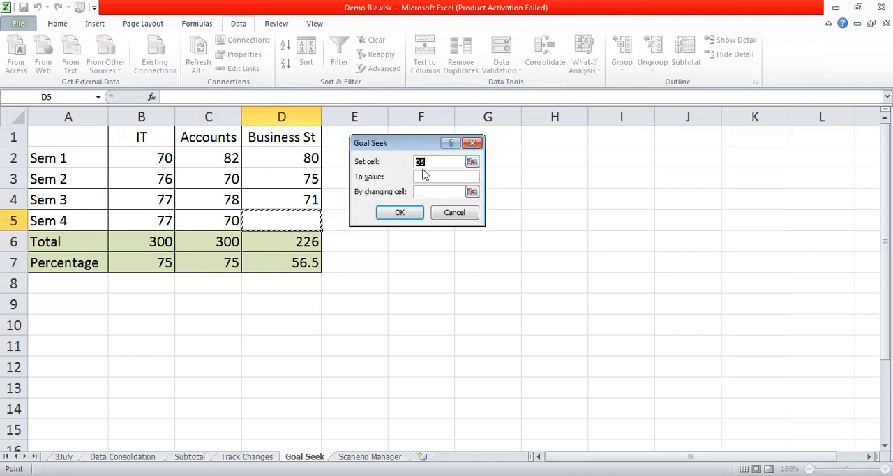
{"action": "left_click", "coordinate": [298, 260]}
{"action": "left_click", "coordinate": [419, 176]}
{"action": "type", "text": "75"}
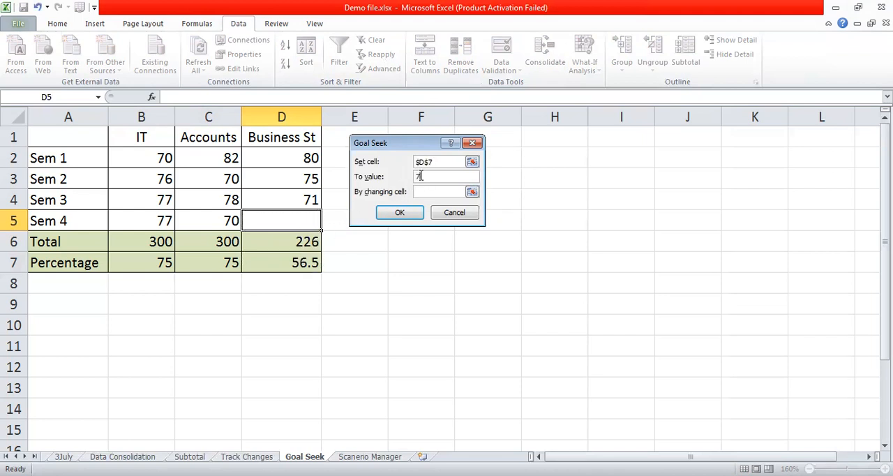
{"action": "left_click", "coordinate": [424, 191]}
{"action": "left_click", "coordinate": [300, 219]}
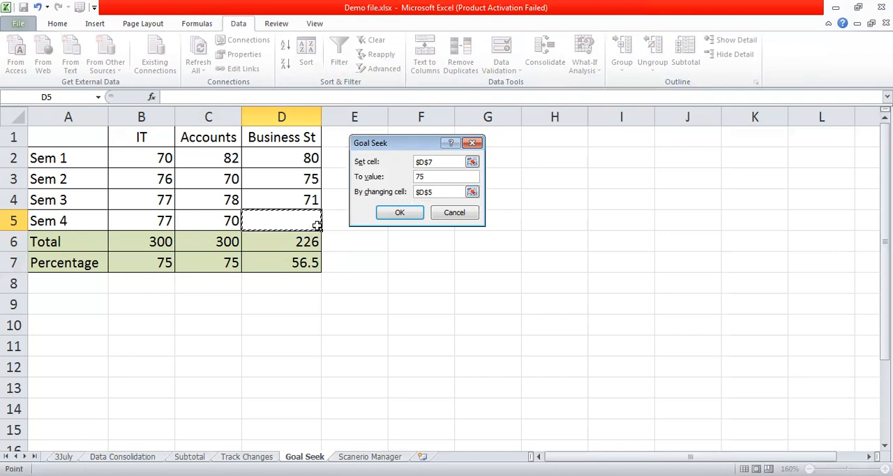
{"action": "left_click", "coordinate": [400, 213]}
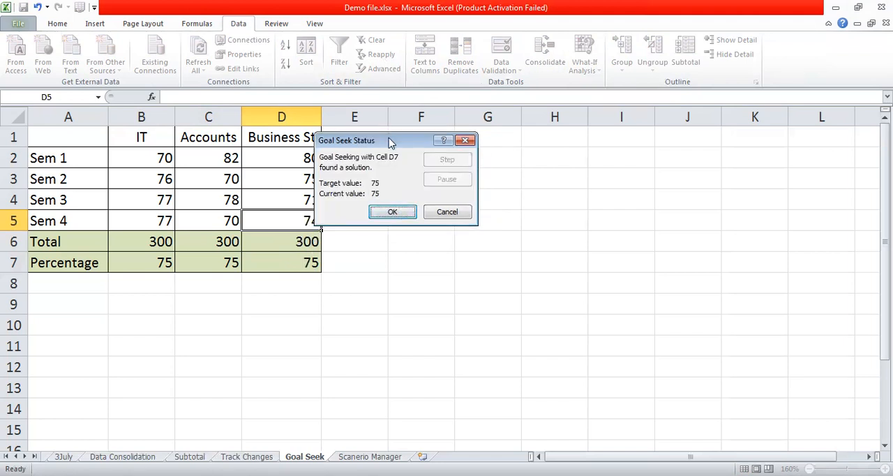
{"action": "left_click_drag", "start_coordinate": [392, 143], "coordinate": [482, 144]}
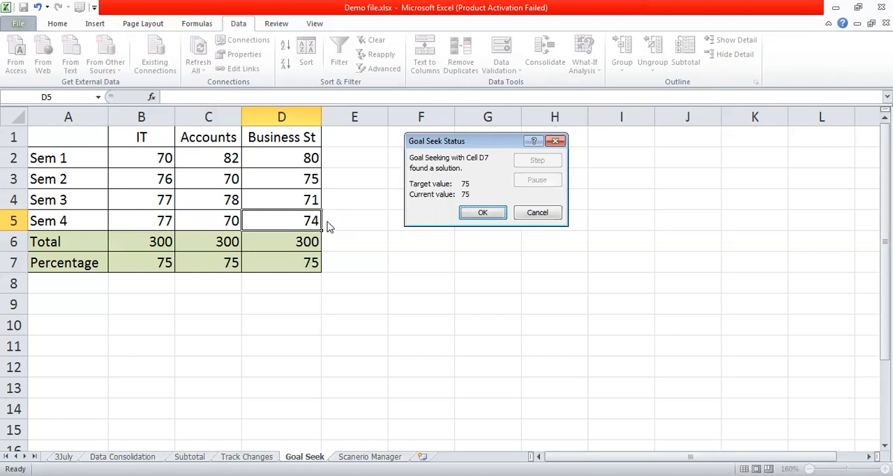
{"action": "left_click", "coordinate": [473, 215]}
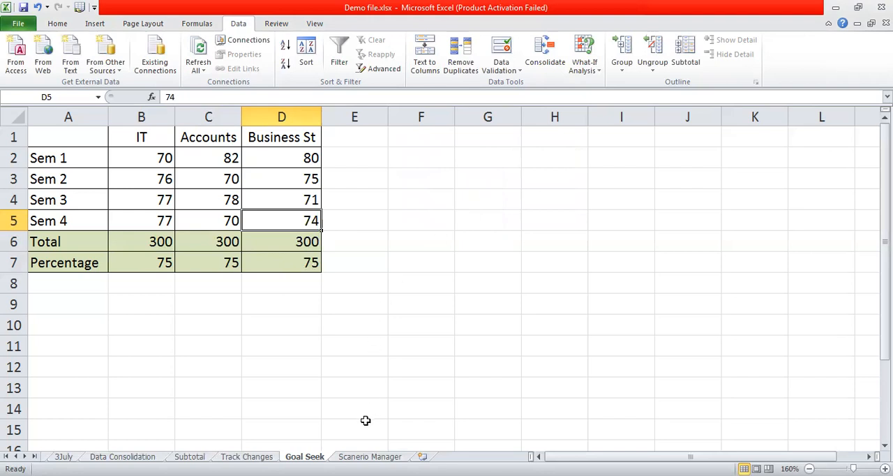
On the Scanerio Manager sheet, calculate Profit/ Loss in B3 as selling price minus cost price with =B2-B1
{"action": "left_click", "coordinate": [370, 456]}
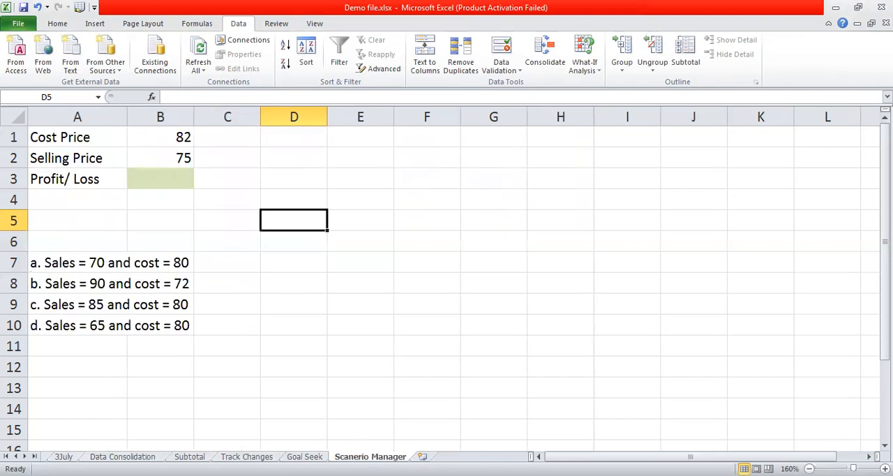
{"action": "left_click", "coordinate": [427, 237]}
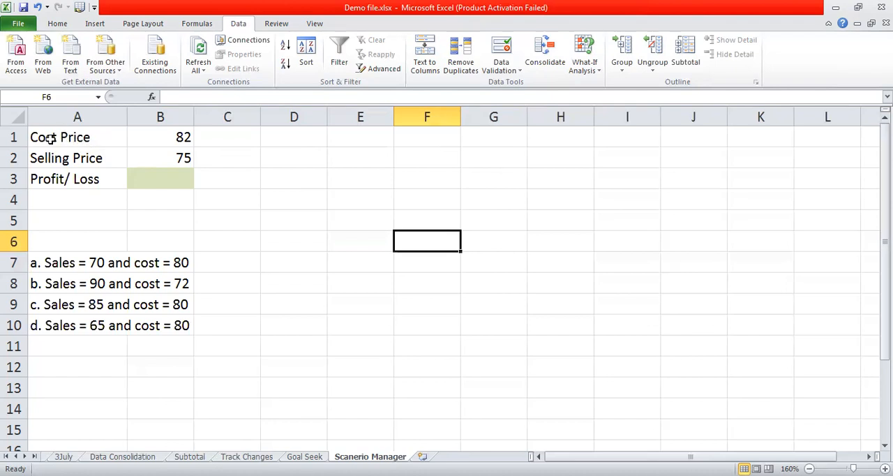
{"action": "left_click", "coordinate": [155, 176]}
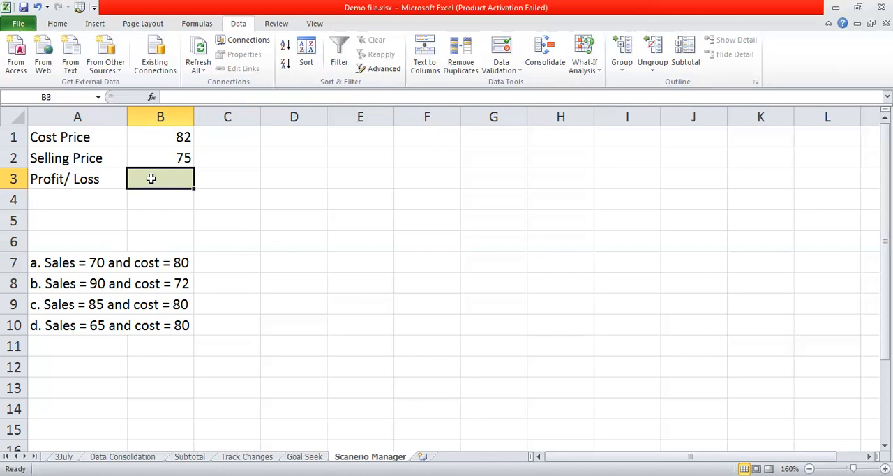
{"action": "type", "text": "="}
{"action": "left_click", "coordinate": [171, 156]}
{"action": "type", "text": "-"}
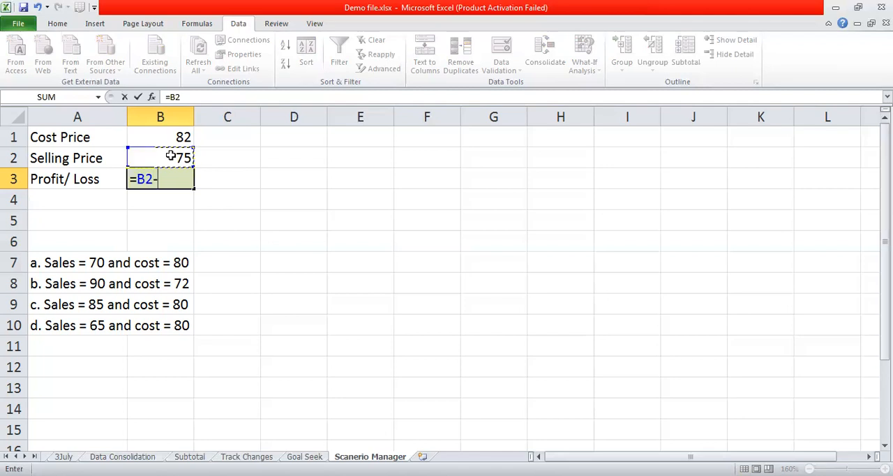
{"action": "left_click", "coordinate": [182, 136]}
{"action": "key", "text": "Return"}
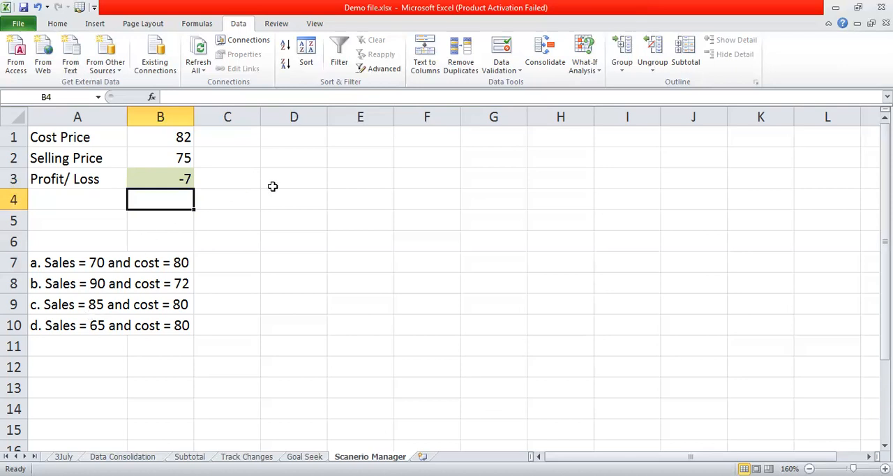
{"action": "left_click", "coordinate": [180, 183]}
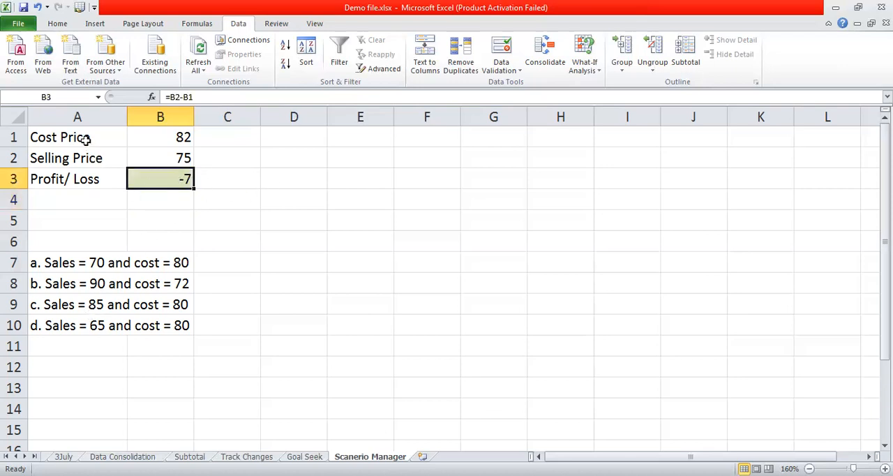
Open the Scenario Manager for the cost and selling price range A1:B2 and delete the existing scenarios Case a to Case d
{"action": "left_click_drag", "start_coordinate": [84, 137], "coordinate": [152, 162]}
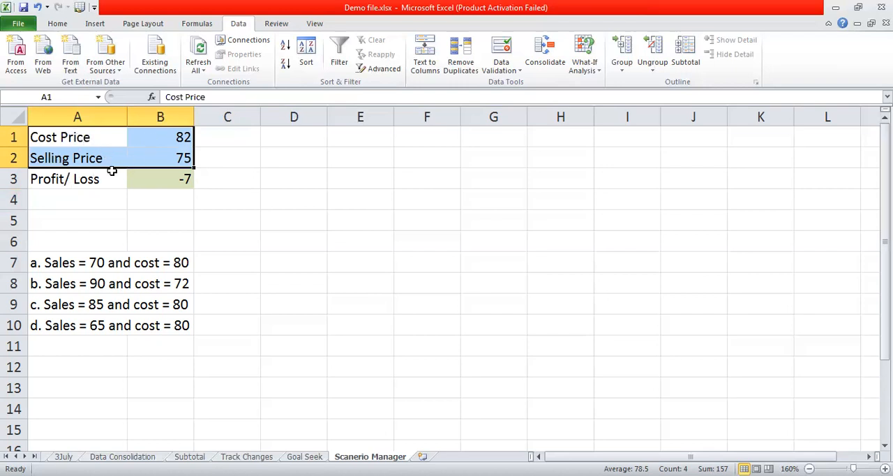
{"action": "left_click", "coordinate": [579, 71]}
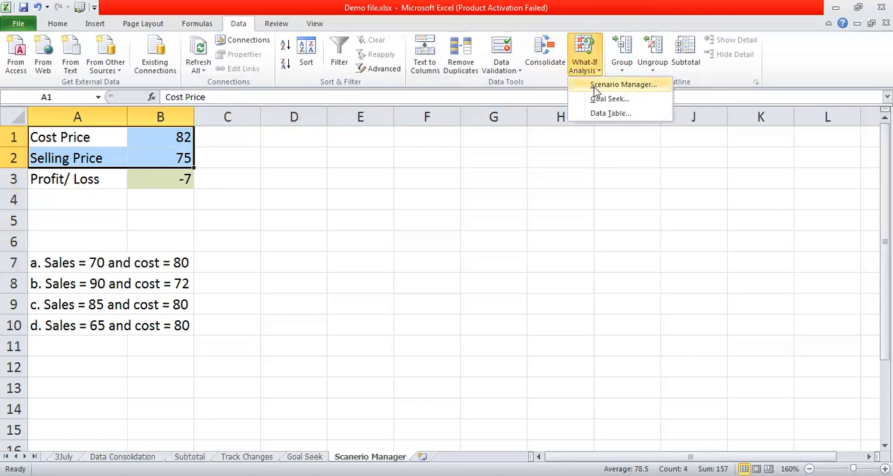
{"action": "left_click", "coordinate": [597, 90]}
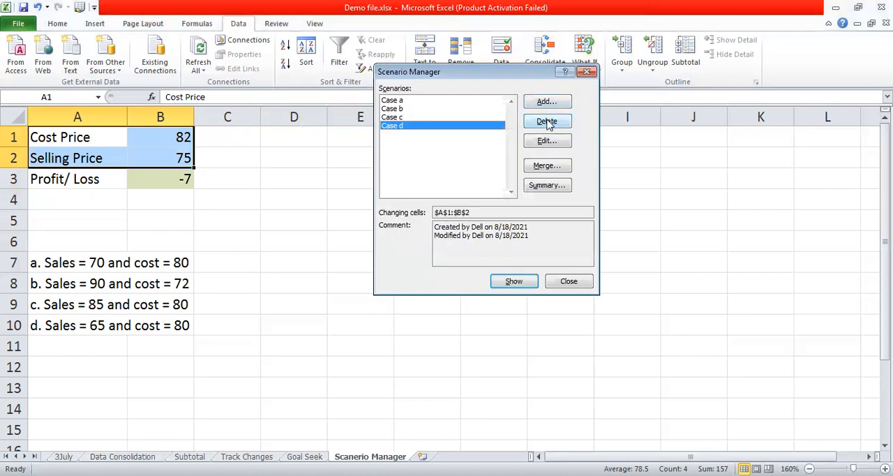
{"action": "left_click", "coordinate": [548, 122]}
{"action": "left_click", "coordinate": [548, 123]}
{"action": "left_click", "coordinate": [548, 122]}
{"action": "left_click", "coordinate": [549, 122]}
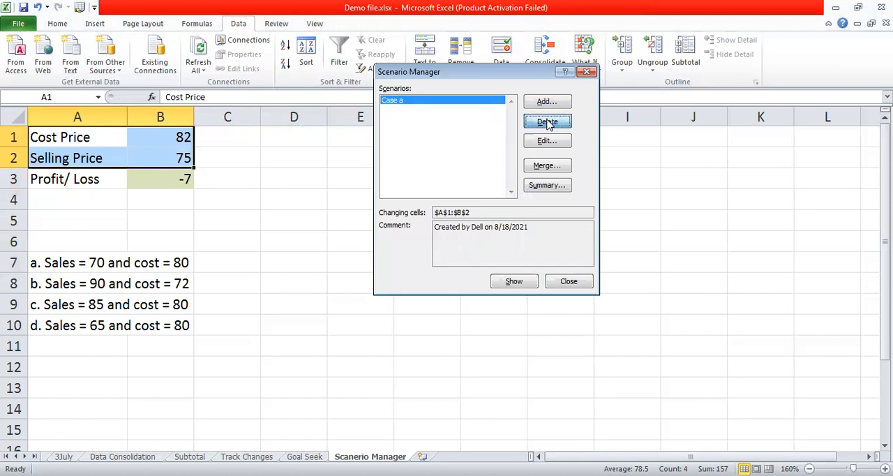
Add a scenario named Casea for A1:B2 with a cost price of 80 and a selling price of 70
{"action": "left_click", "coordinate": [555, 106]}
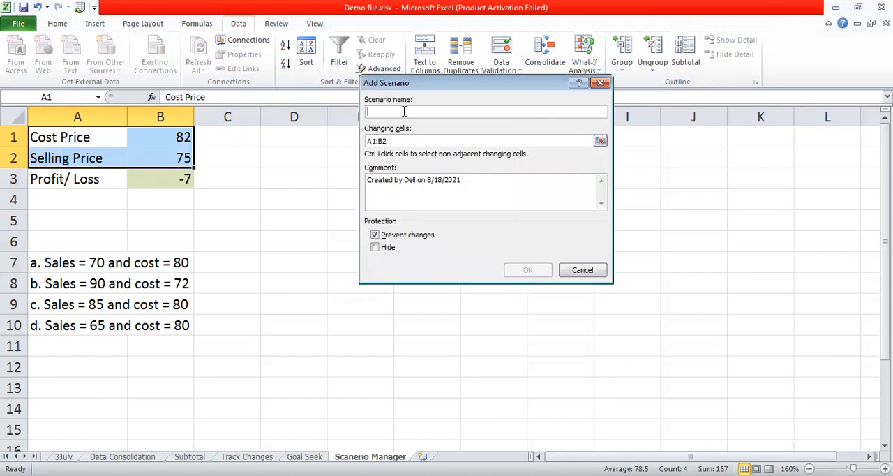
{"action": "type", "text": "Casea"}
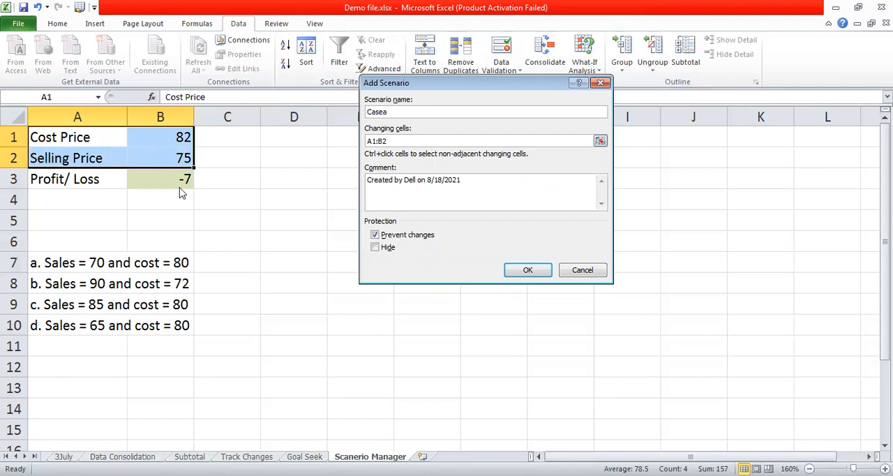
{"action": "left_click", "coordinate": [528, 277]}
{"action": "left_click", "coordinate": [475, 171]}
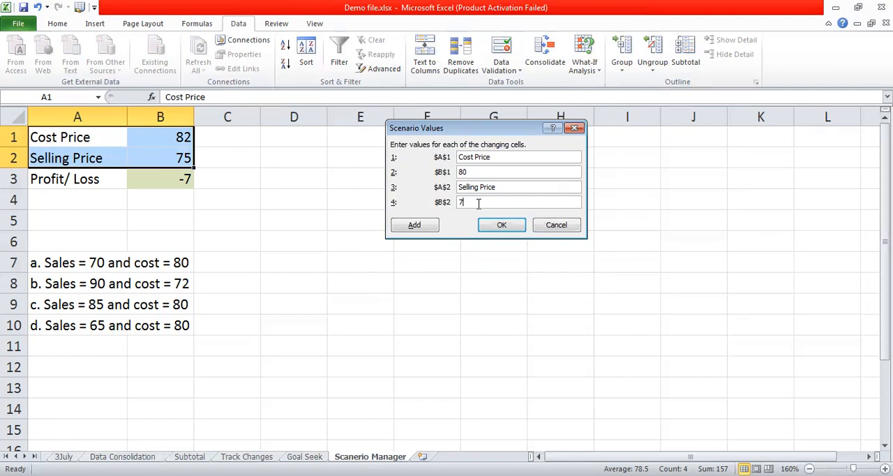
{"action": "left_click", "coordinate": [417, 225]}
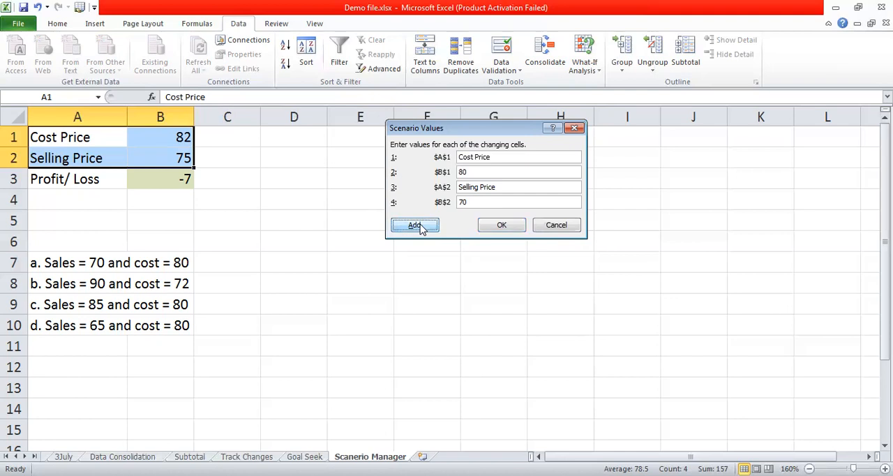
Add a scenario named Case b with a cost price of 72 in B1 and a selling price of 90 in B2
{"action": "type", "text": "Ca"}
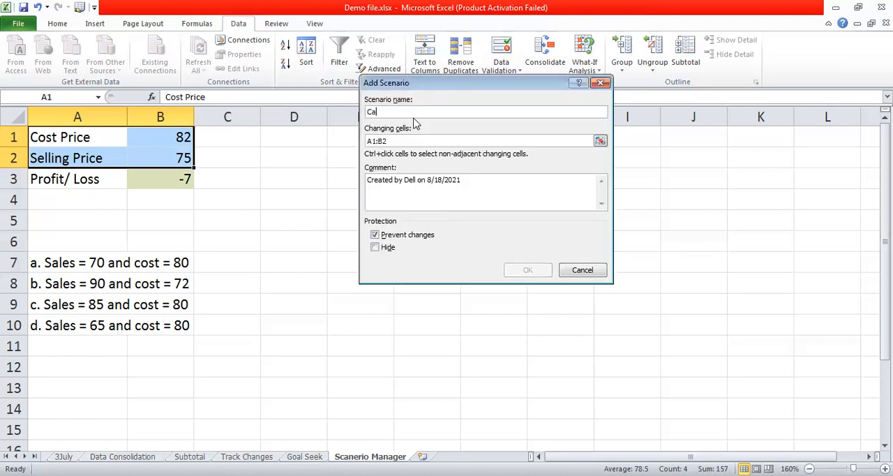
{"action": "type", "text": "se b"}
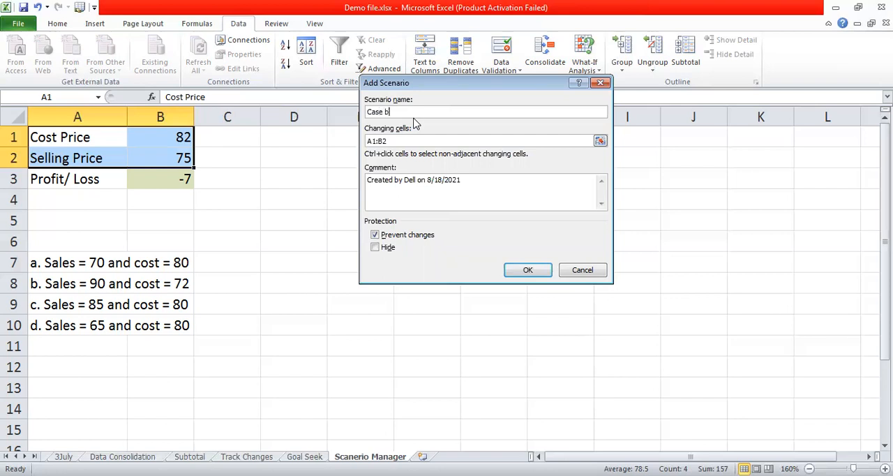
{"action": "left_click", "coordinate": [529, 272]}
{"action": "left_click", "coordinate": [477, 172]}
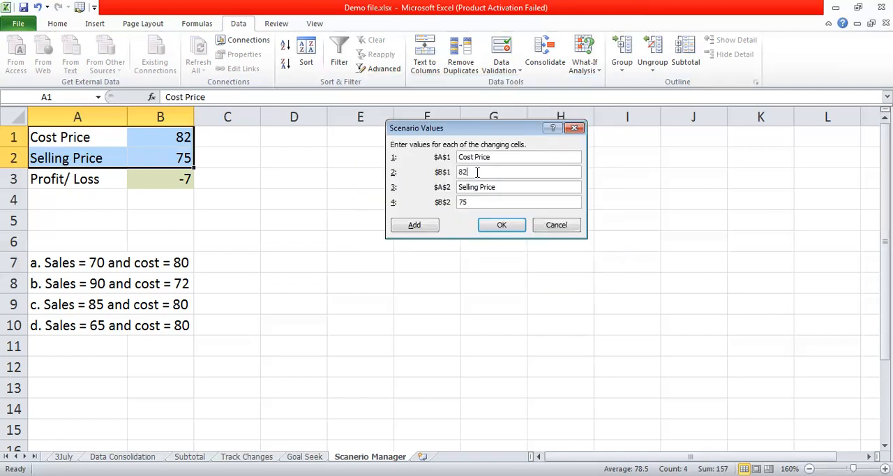
{"action": "key", "text": "BackSpace"}
{"action": "type", "text": "7"}
{"action": "key", "text": "BackSpace"}
{"action": "key", "text": "BackSpace"}
{"action": "type", "text": "9"}
{"action": "left_click", "coordinate": [430, 224]}
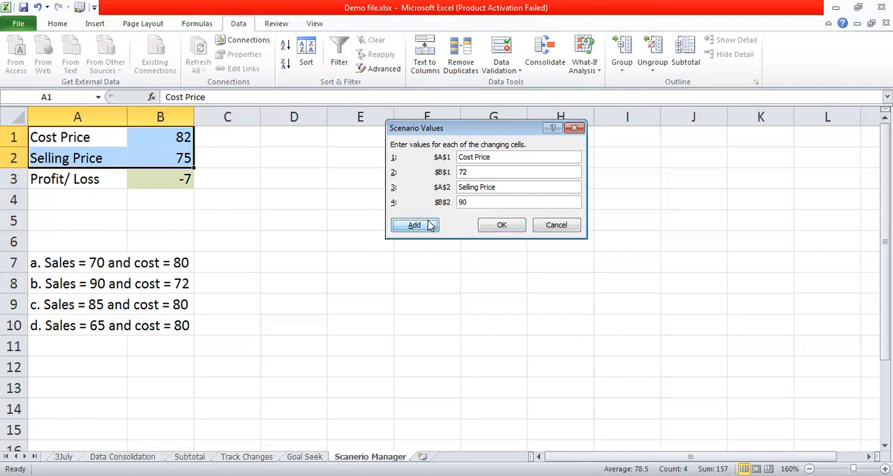
Add a scenario named Case c with a cost price of 80 in B1 and a selling price of 85 in B2
{"action": "type", "text": "Case c"}
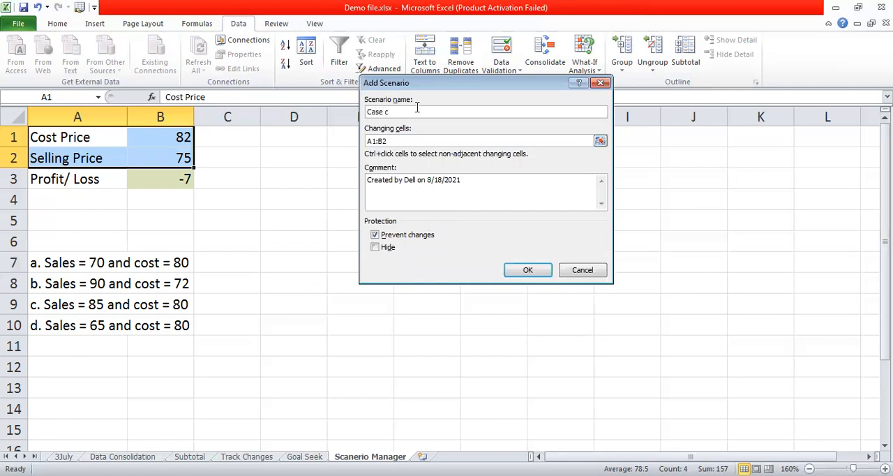
{"action": "left_click", "coordinate": [521, 272]}
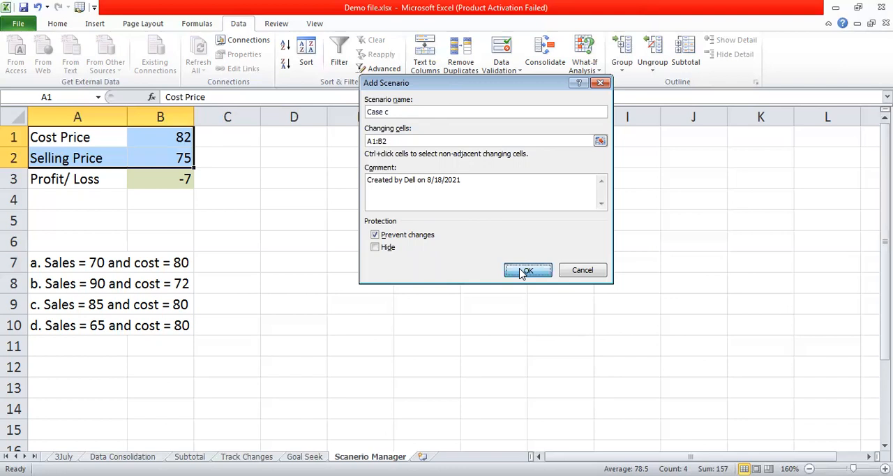
{"action": "left_click", "coordinate": [477, 173]}
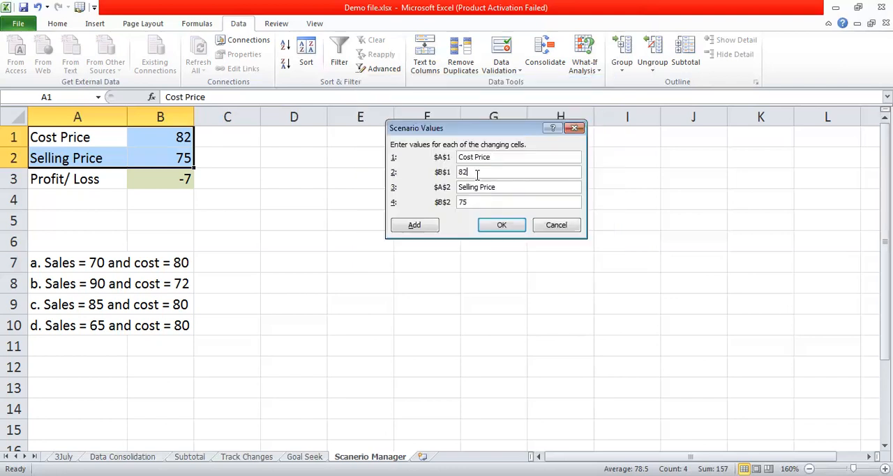
{"action": "key", "text": "BackSpace"}
{"action": "key", "text": "BackSpace"}
{"action": "key", "text": "BackSpace"}
{"action": "left_click", "coordinate": [429, 224]}
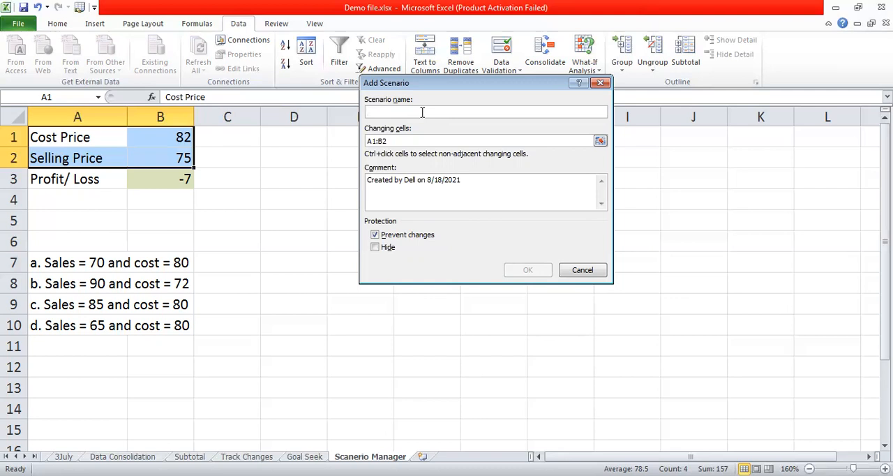
Add a scenario named Case d with cost price 80 in B1 and selling price 65 in B2, and finish adding scenarios
{"action": "type", "text": "Case d"}
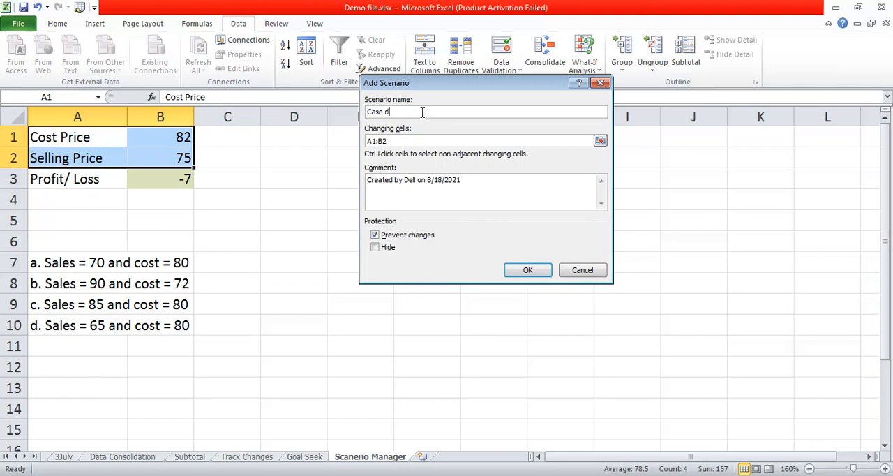
{"action": "left_click", "coordinate": [514, 270]}
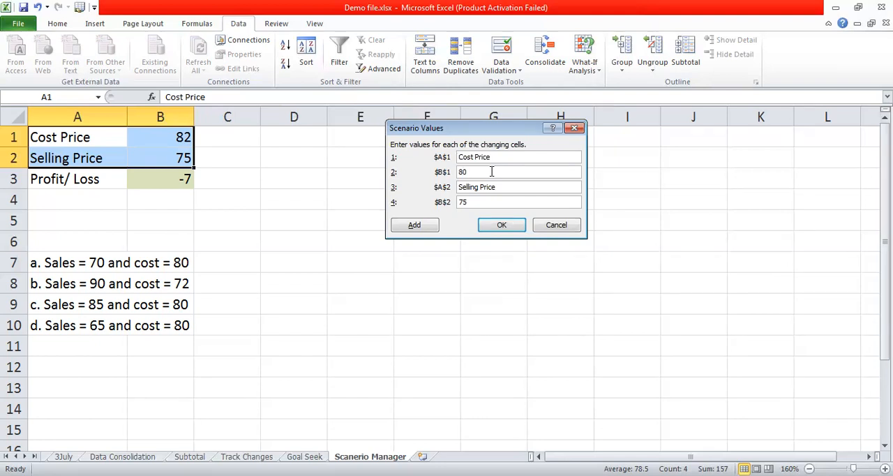
{"action": "key", "text": "BackSpace"}
{"action": "type", "text": "6"}
{"action": "left_click", "coordinate": [499, 228]}
{"action": "left_click", "coordinate": [500, 228]}
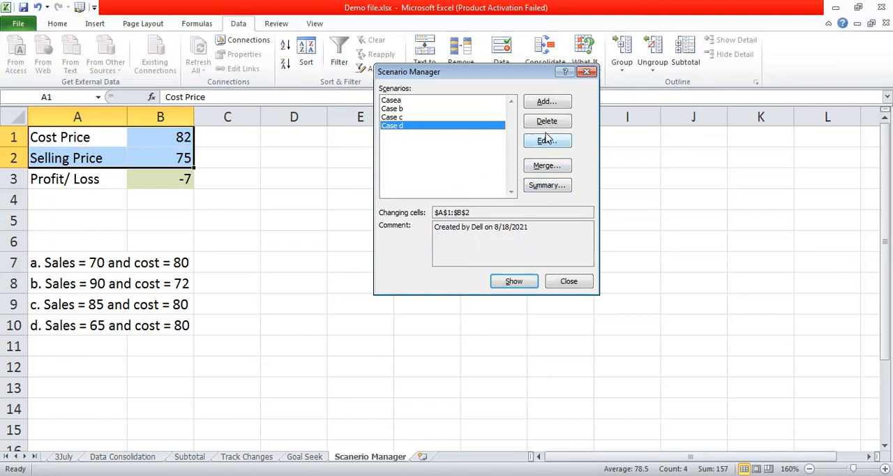
Generate a Scenario summary report with the Profit/ Loss cell B3 as the result cell
{"action": "left_click", "coordinate": [543, 187]}
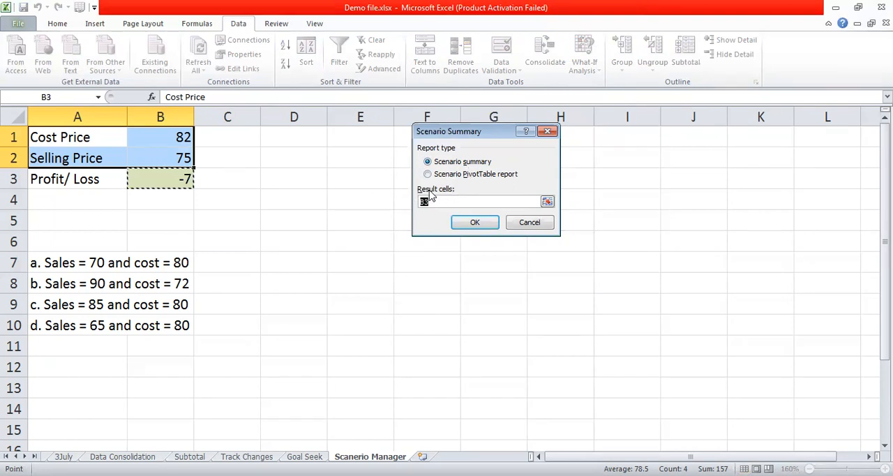
{"action": "left_click", "coordinate": [159, 180]}
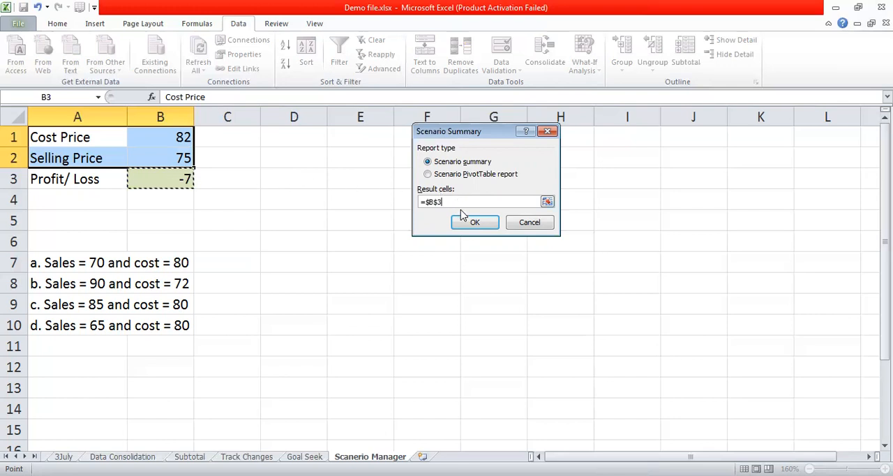
{"action": "left_click", "coordinate": [475, 222]}
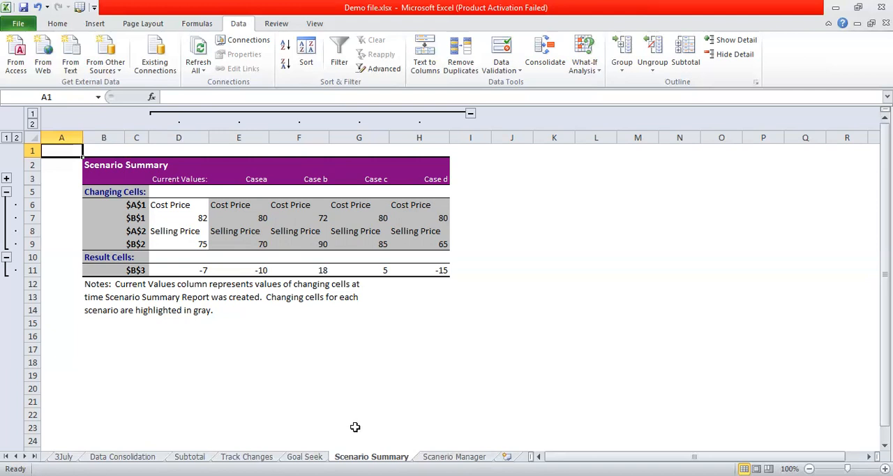
Return to the Scanerio Manager sheet and show the available What-If Analysis tools
{"action": "left_click", "coordinate": [454, 456]}
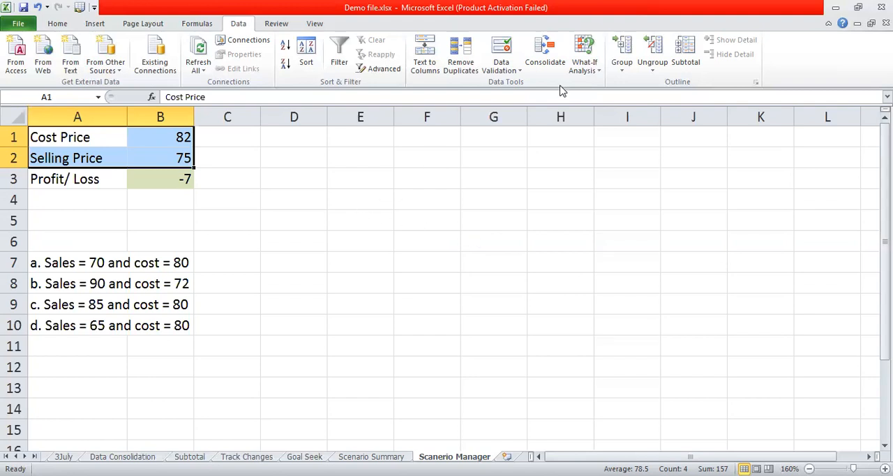
{"action": "left_click", "coordinate": [583, 69]}
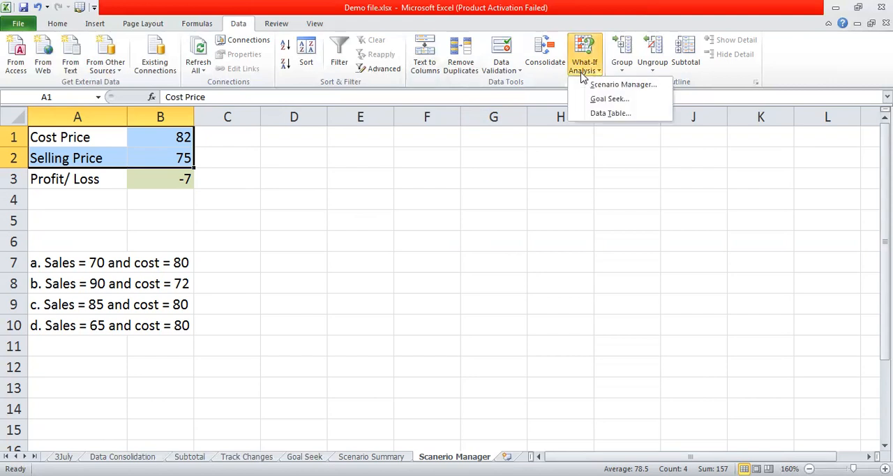